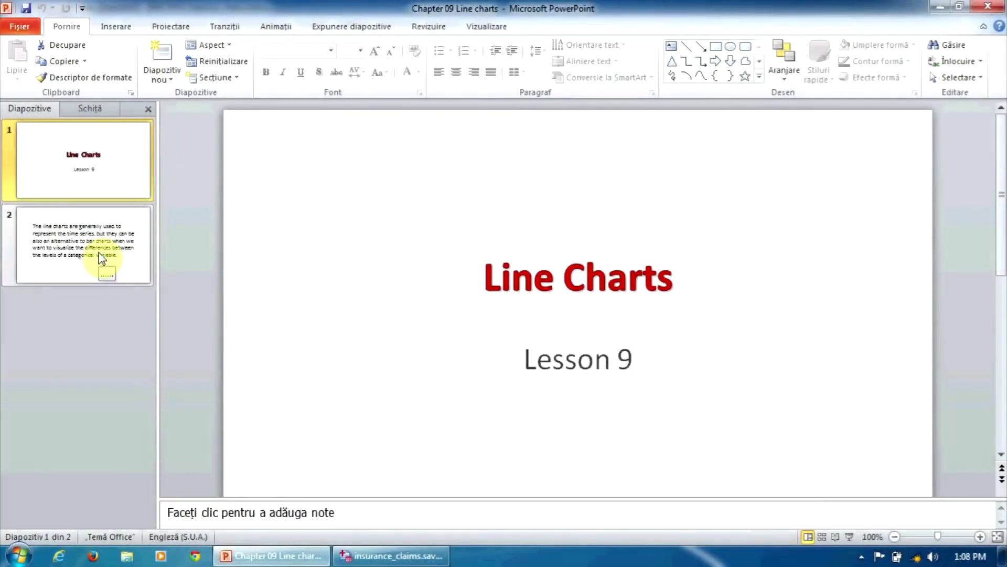
Step: Show slide 2 about line charts, then bring the insurance_claims.sav data in SPSS to the front
left_click(101, 257)
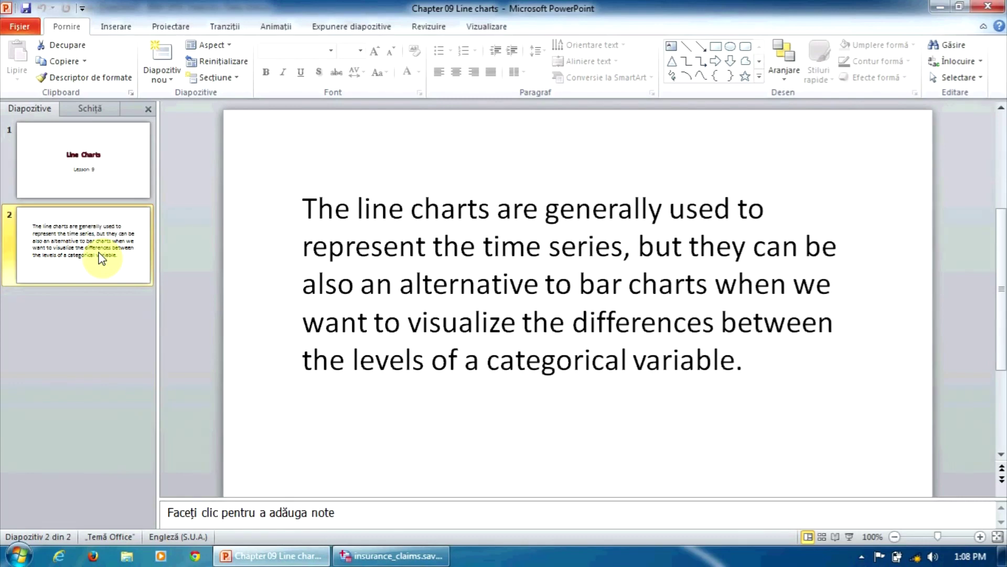
left_click(365, 558)
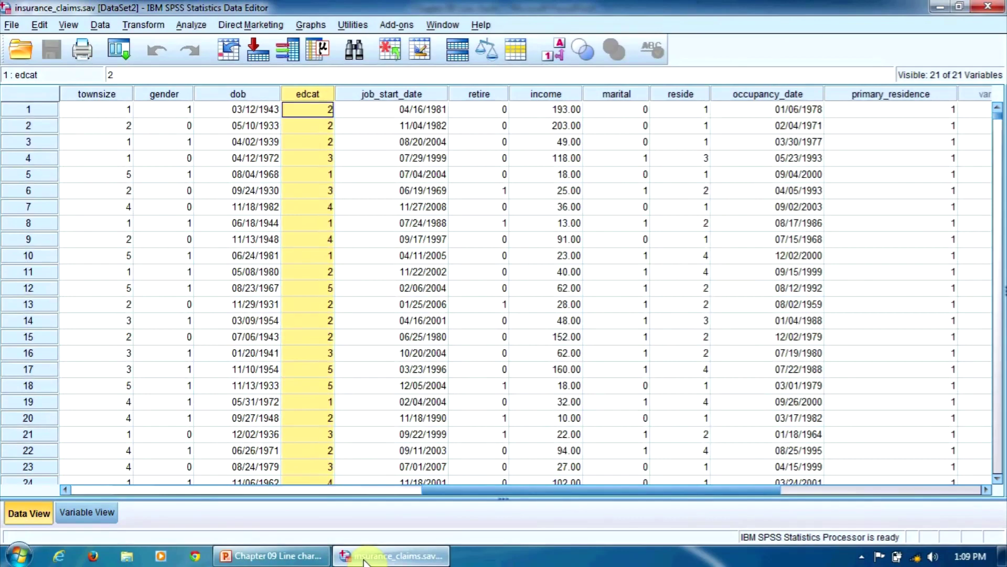
left_click(567, 111)
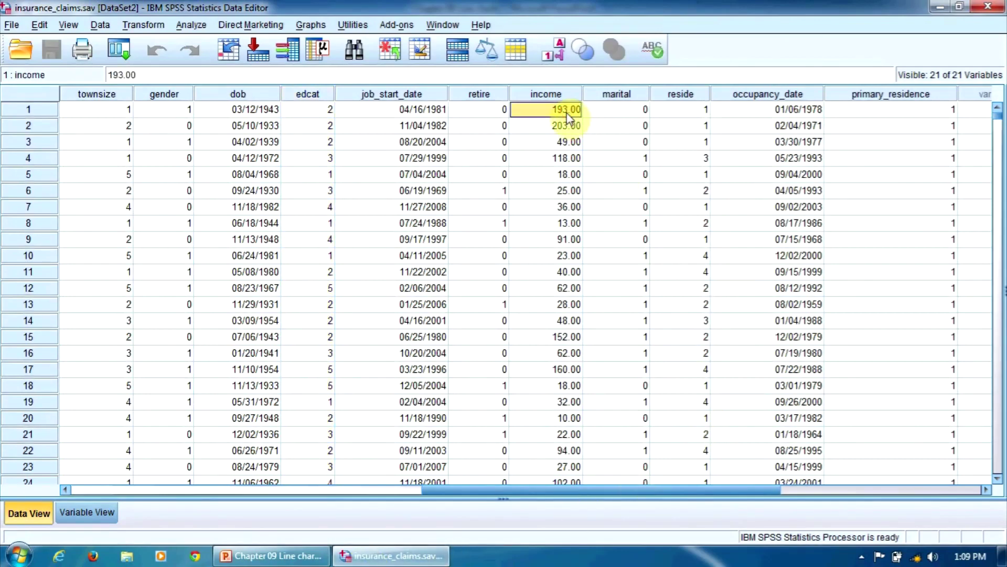
left_click(338, 112)
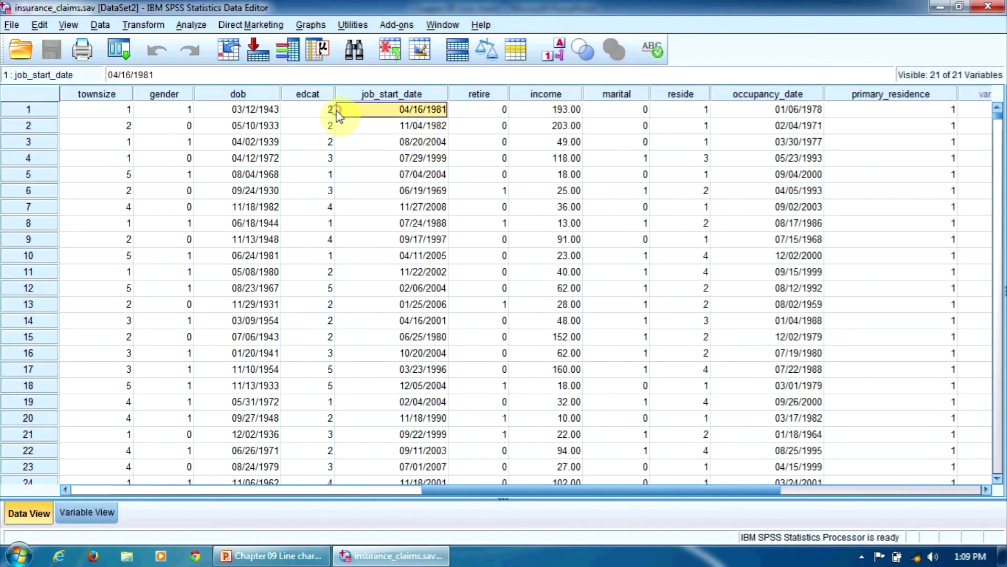
left_click(323, 111)
left_click(573, 110)
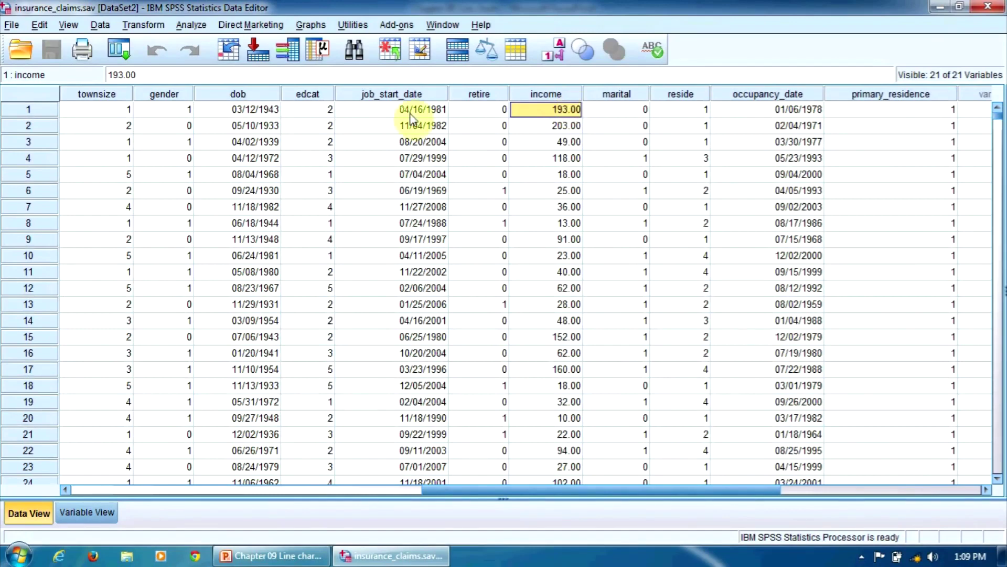
double_click(330, 97)
left_click(423, 90)
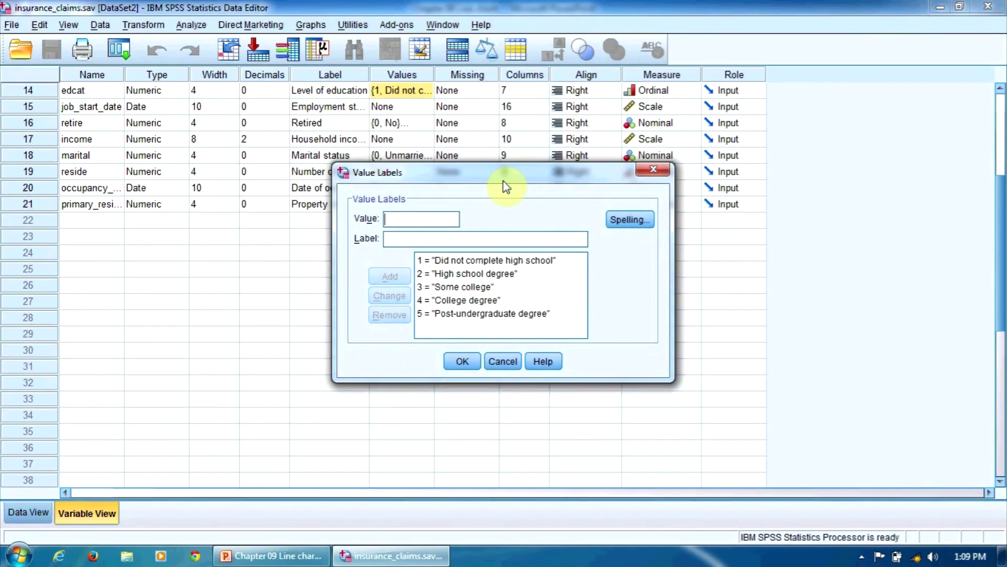
left_click(501, 361)
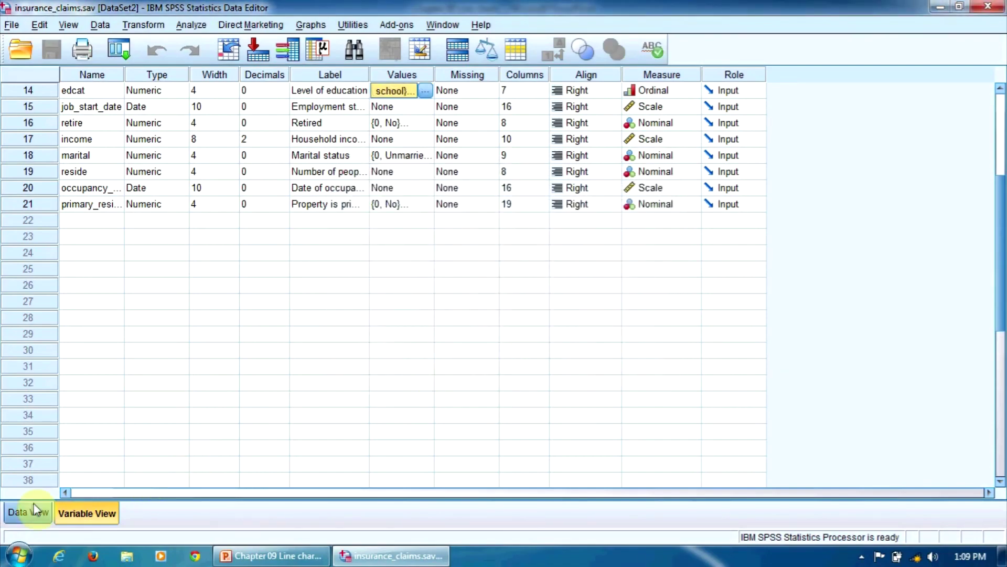
left_click(33, 502)
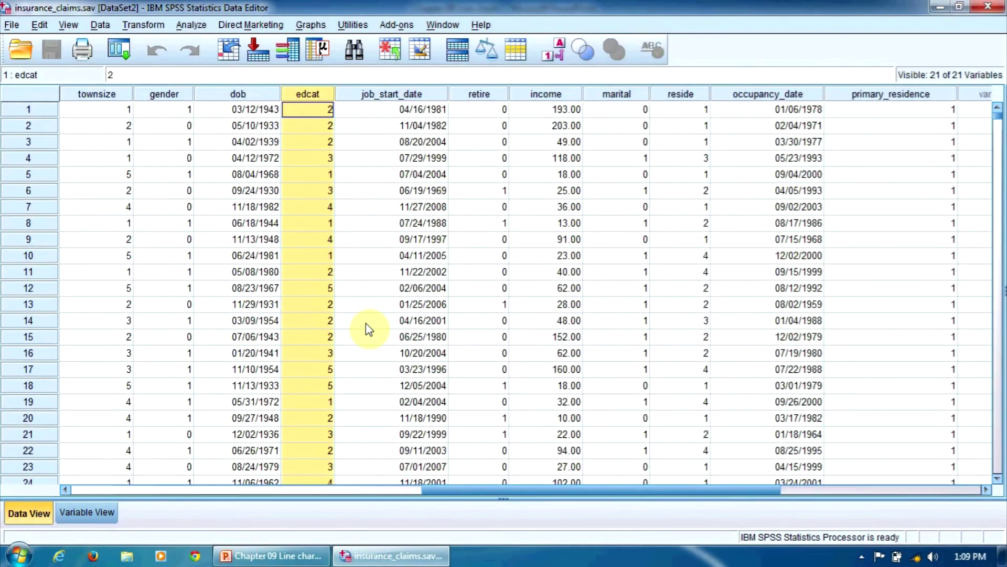
Step: Start a new Chart Builder chart with a Simple Line chart on the canvas
left_click(311, 24)
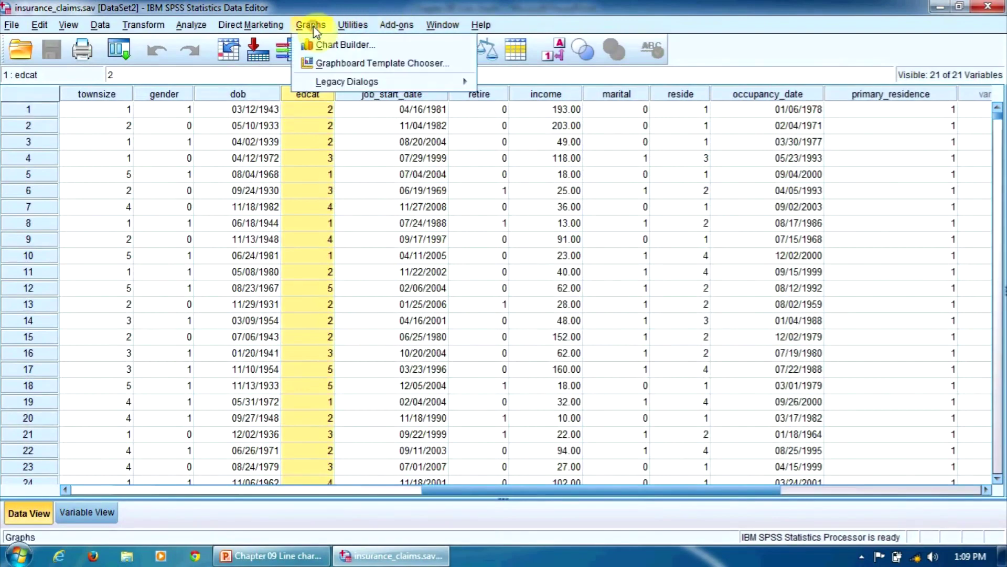
left_click(337, 47)
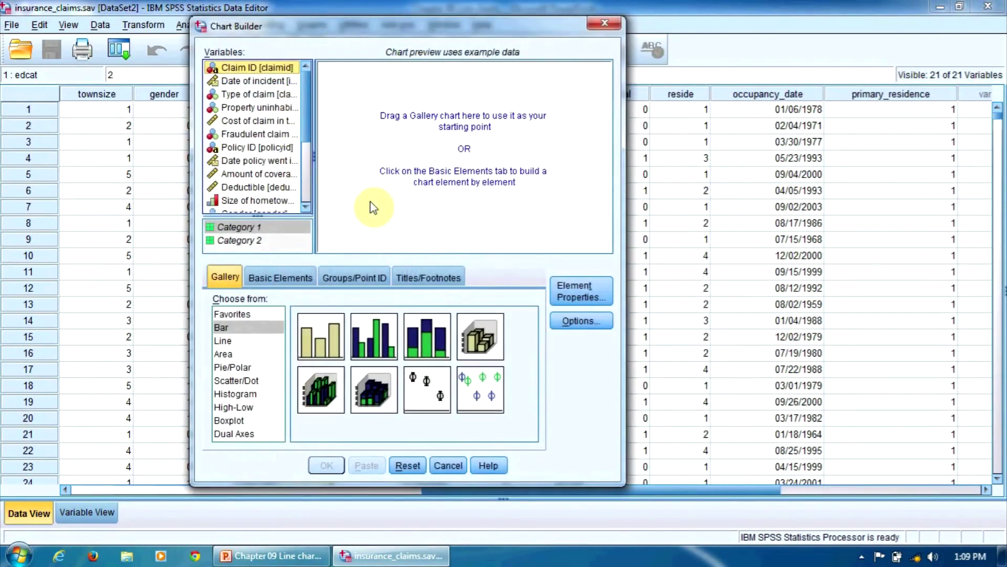
left_click(222, 341)
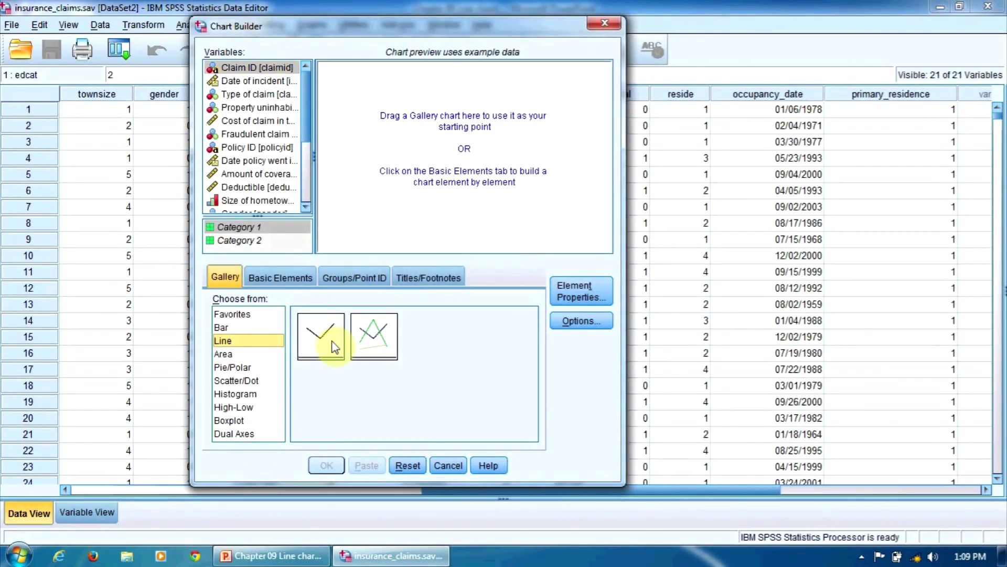
left_click_drag(332, 344, 440, 165)
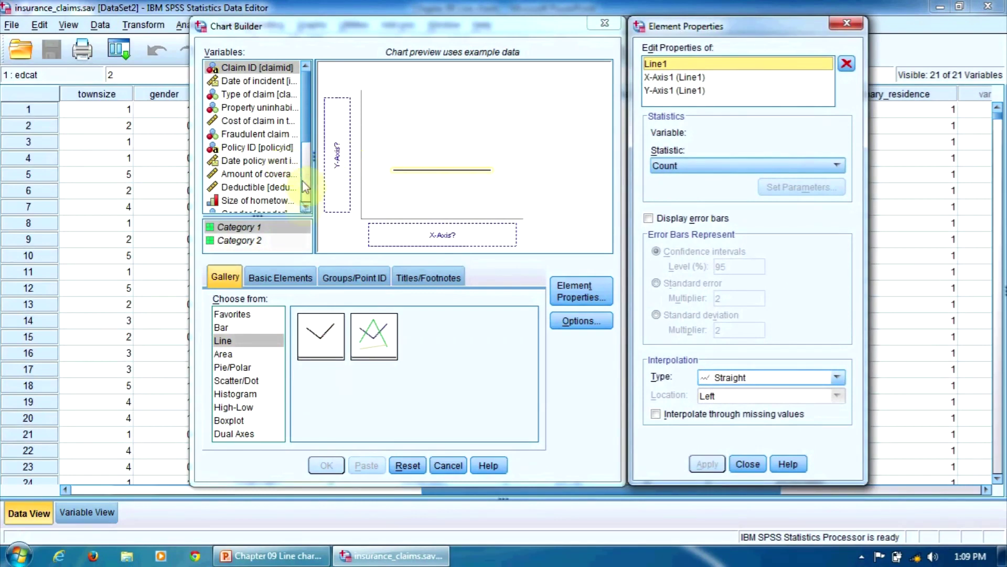
left_click(307, 209)
left_click(306, 207)
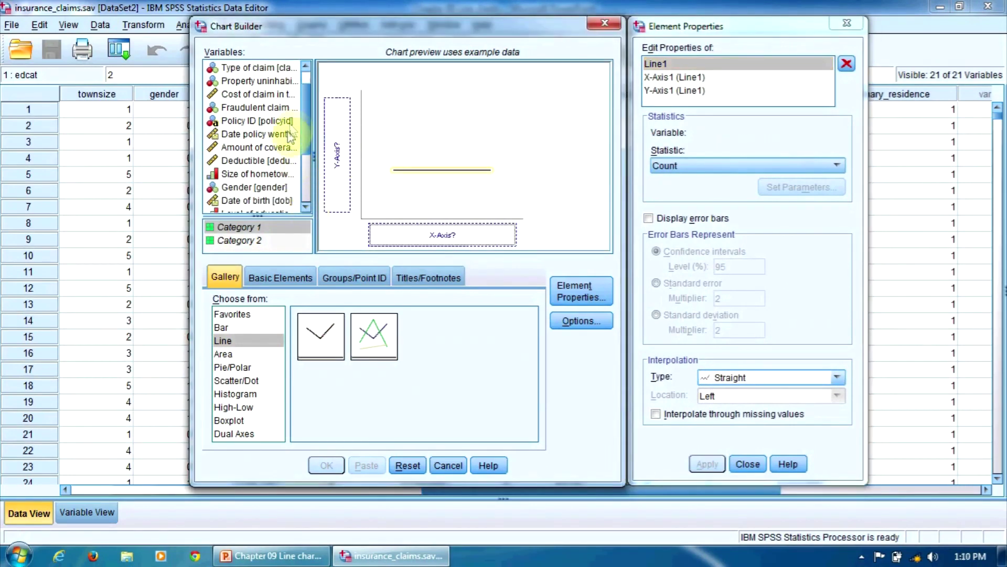
Step: Plot mean Household income against Level of education and generate the line chart
scroll(304, 111, "down", 2)
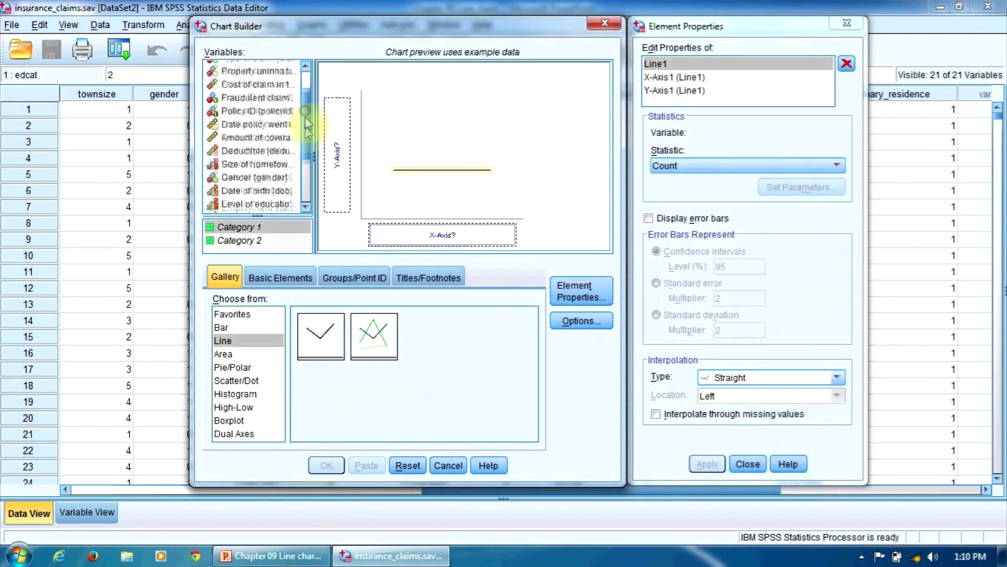
left_click(276, 151)
left_click_drag(276, 151, 465, 237)
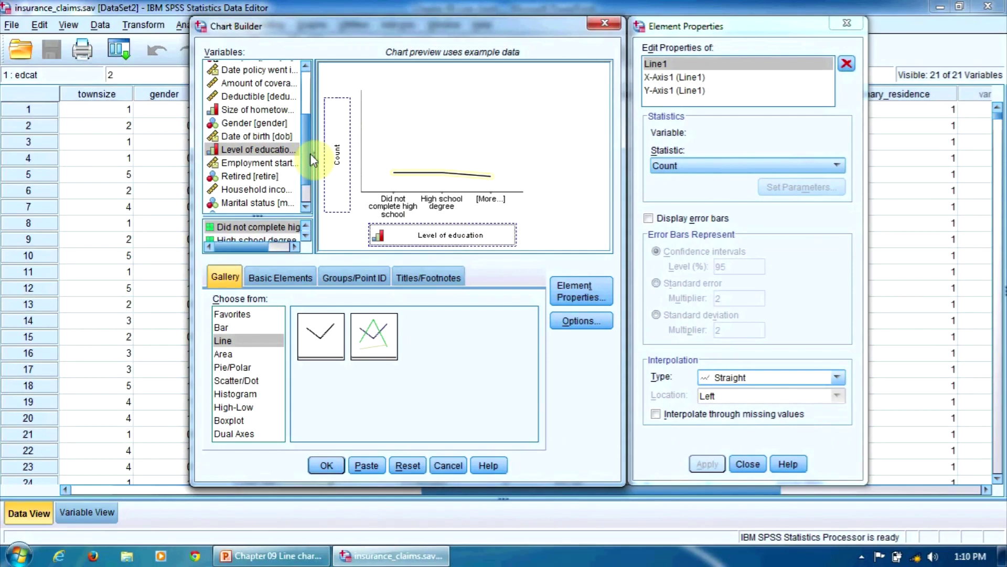
left_click(276, 189)
left_click_drag(275, 189, 337, 160)
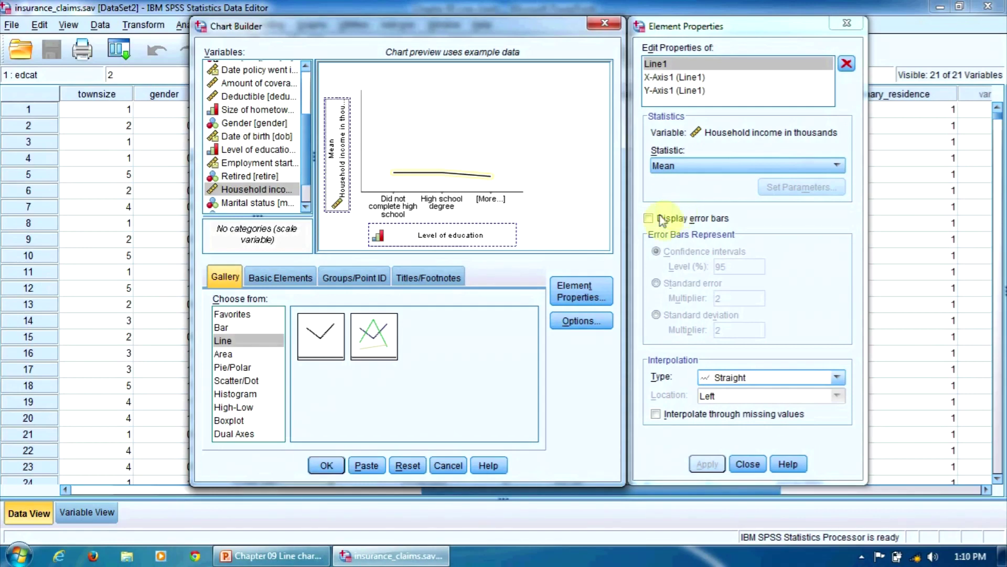
left_click(326, 465)
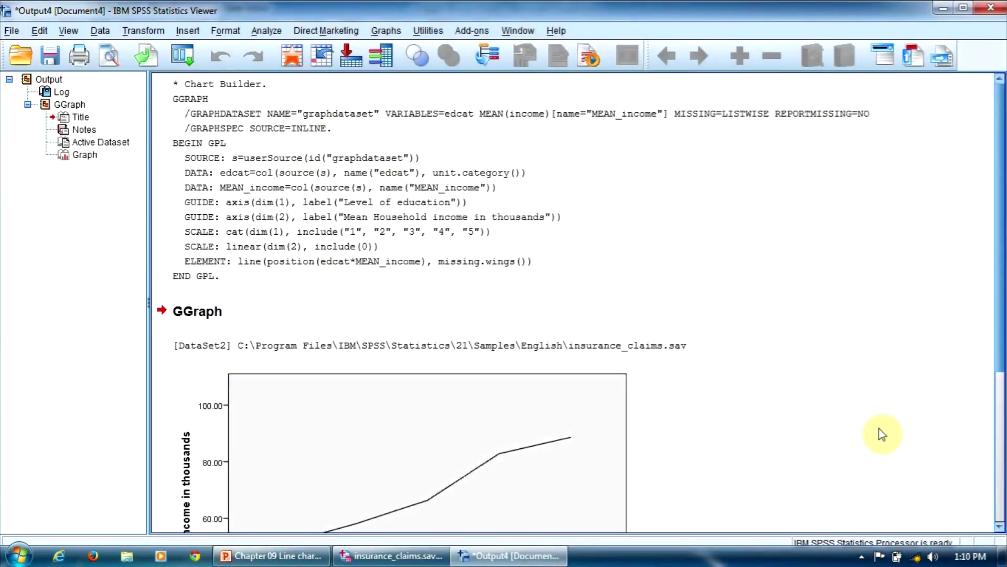
Step: Scroll the output down to the income-by-education line chart and select it
scroll(1004, 418, "down", 5)
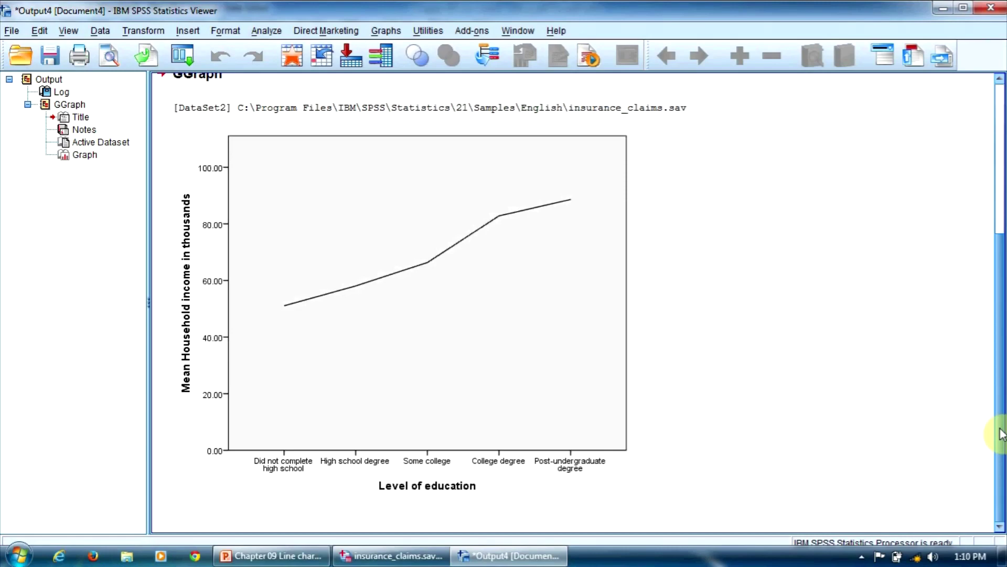
left_click(433, 474)
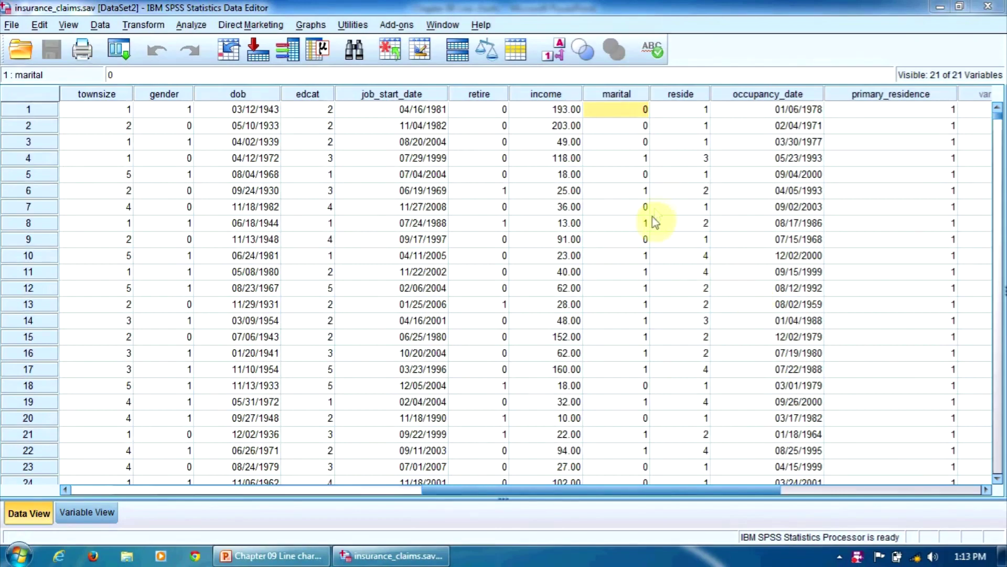
left_click(630, 95)
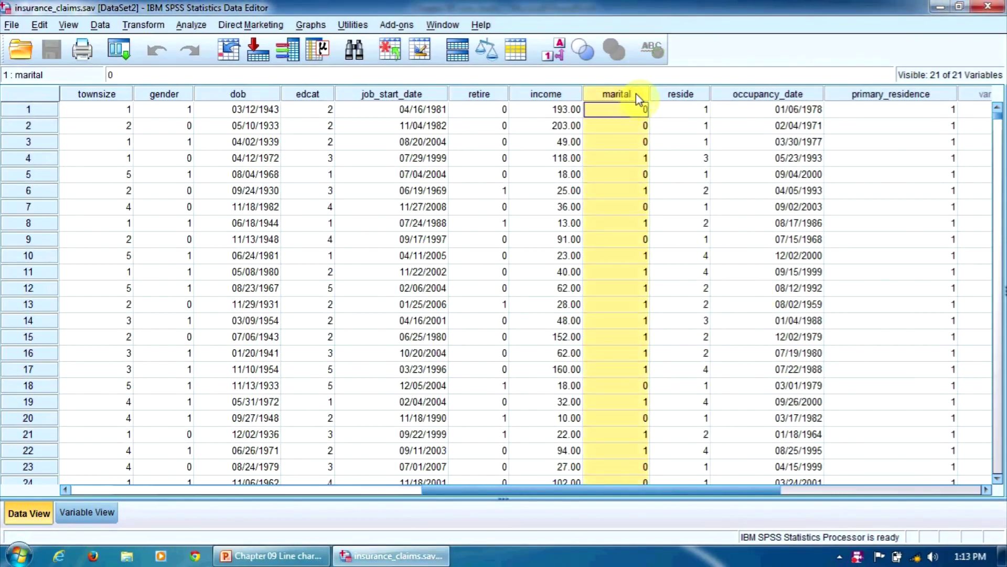
double_click(633, 97)
left_click(428, 93)
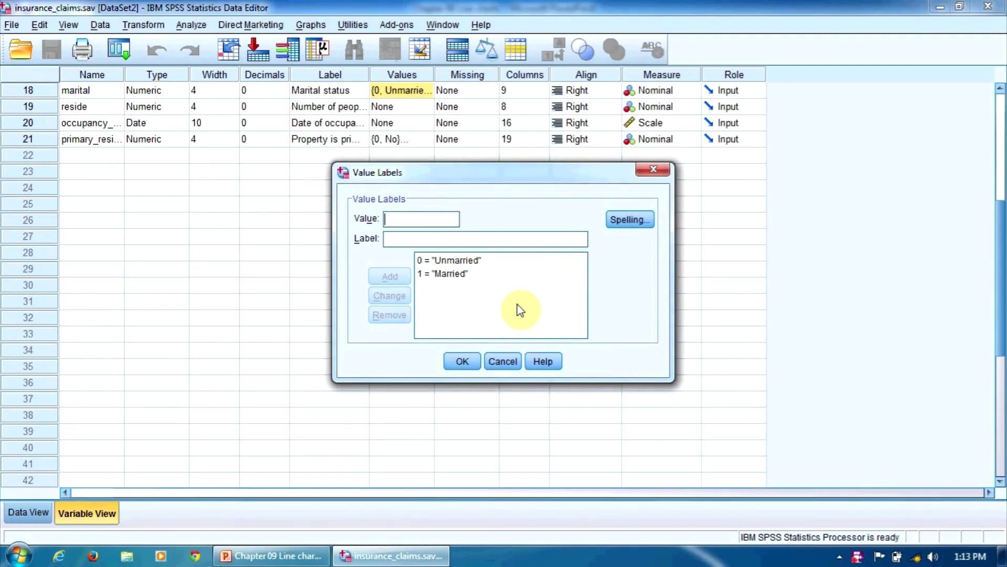
left_click(505, 361)
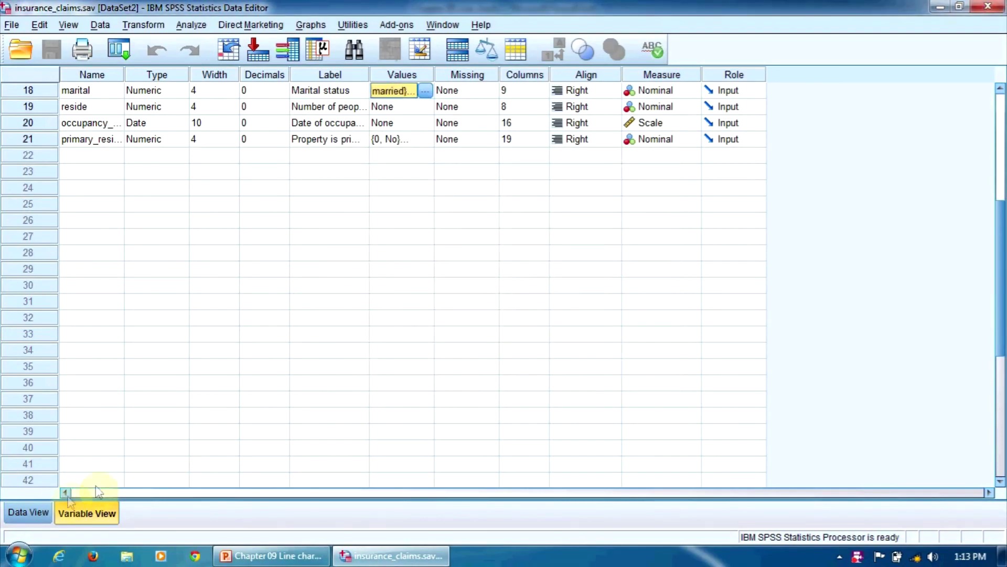
left_click(45, 510)
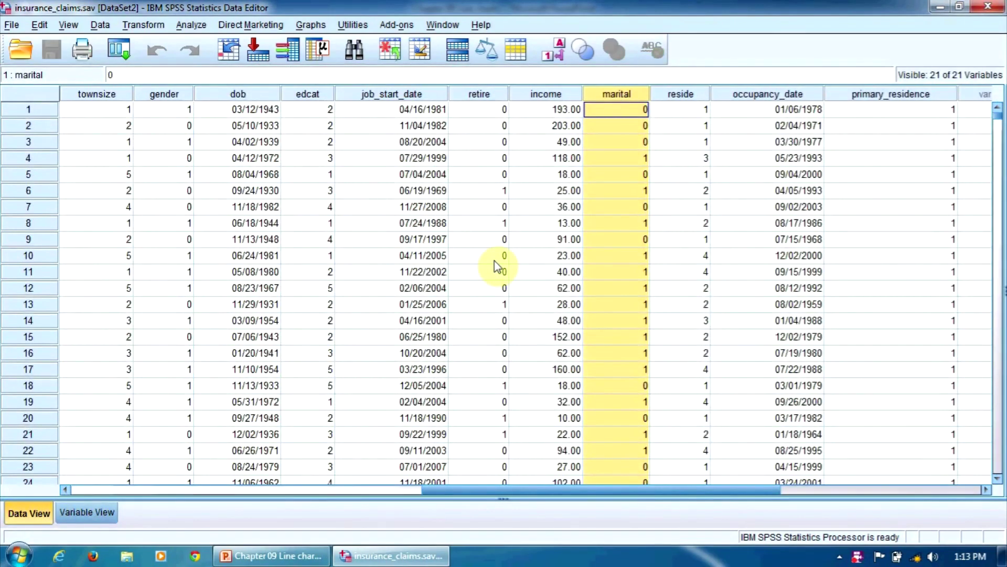
Step: Reset Chart Builder and place a Multiple Line chart on the canvas
left_click(311, 25)
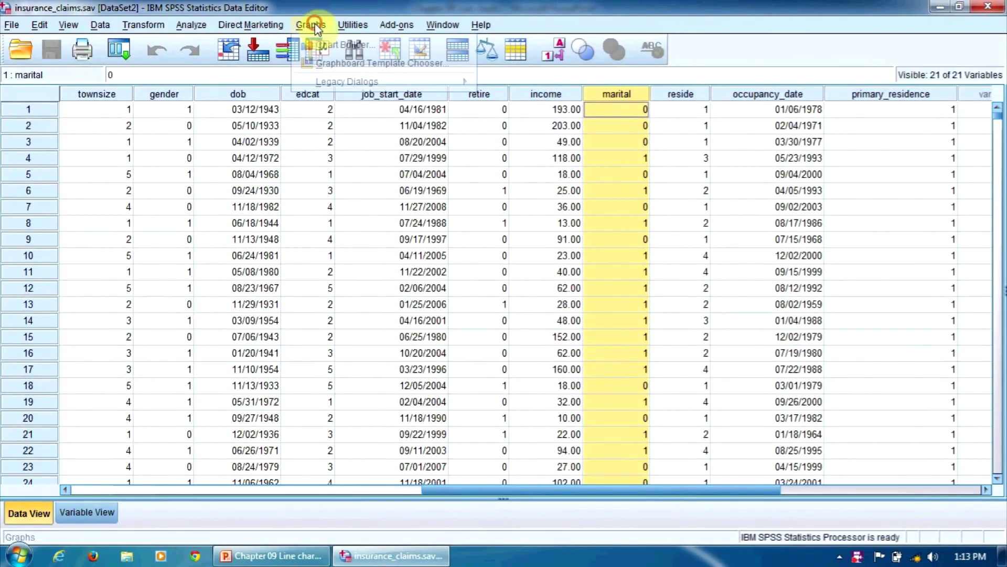
left_click(343, 45)
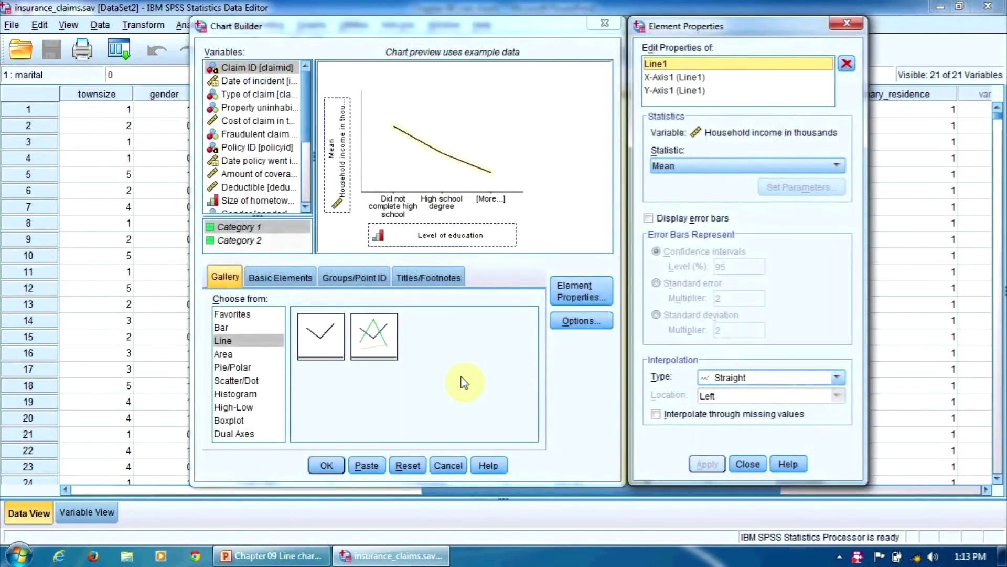
left_click(412, 465)
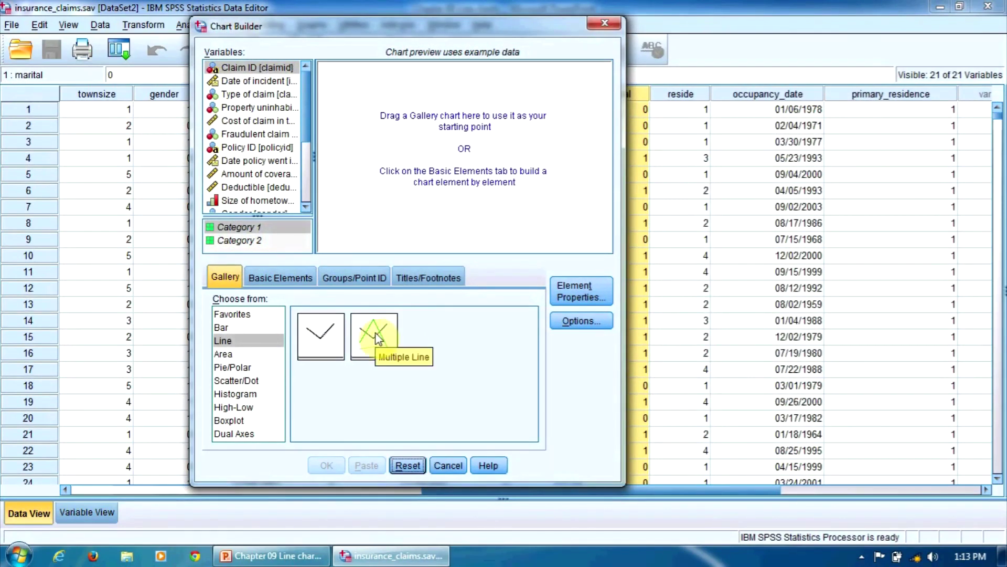
left_click_drag(362, 331, 434, 184)
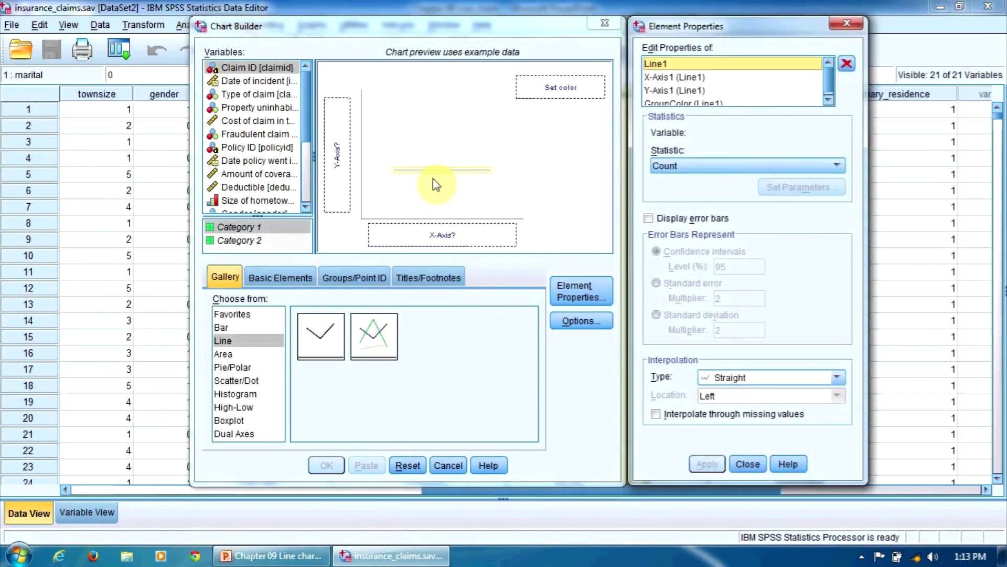
left_click(309, 189)
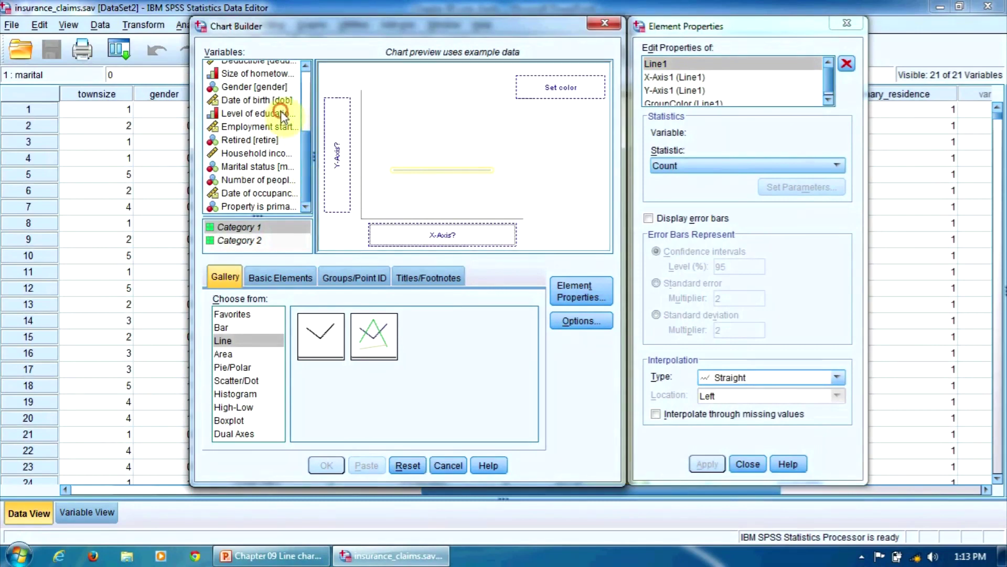
Step: Set Level of education on X, mean Household income on Y, and colour lines by Marital status
left_click_drag(281, 111, 418, 231)
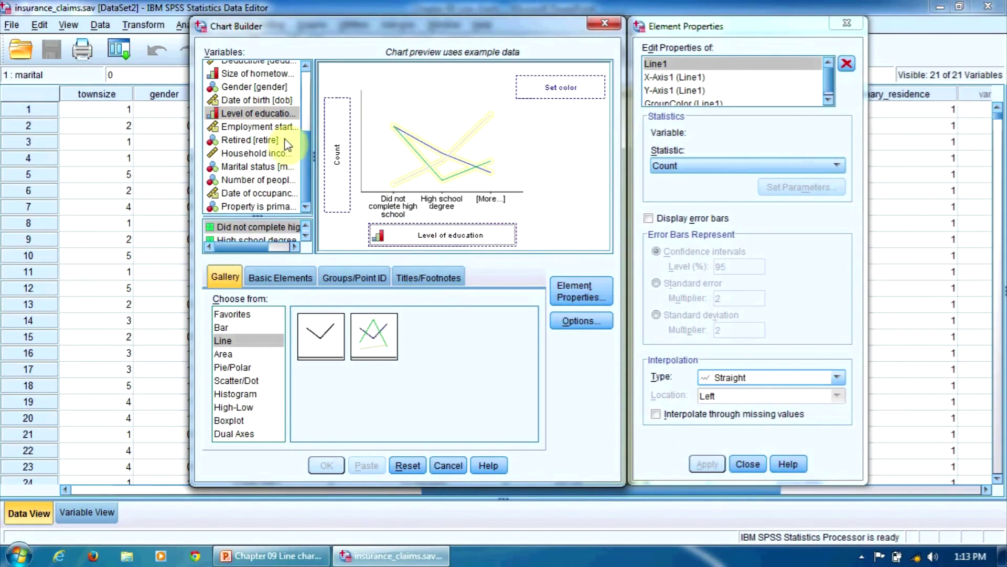
left_click(279, 154)
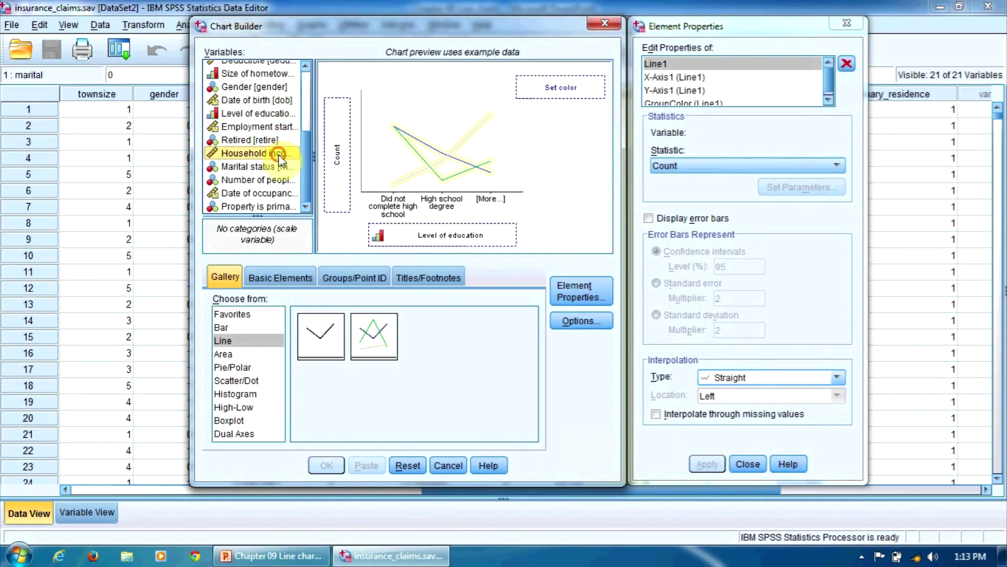
left_click_drag(279, 155, 338, 153)
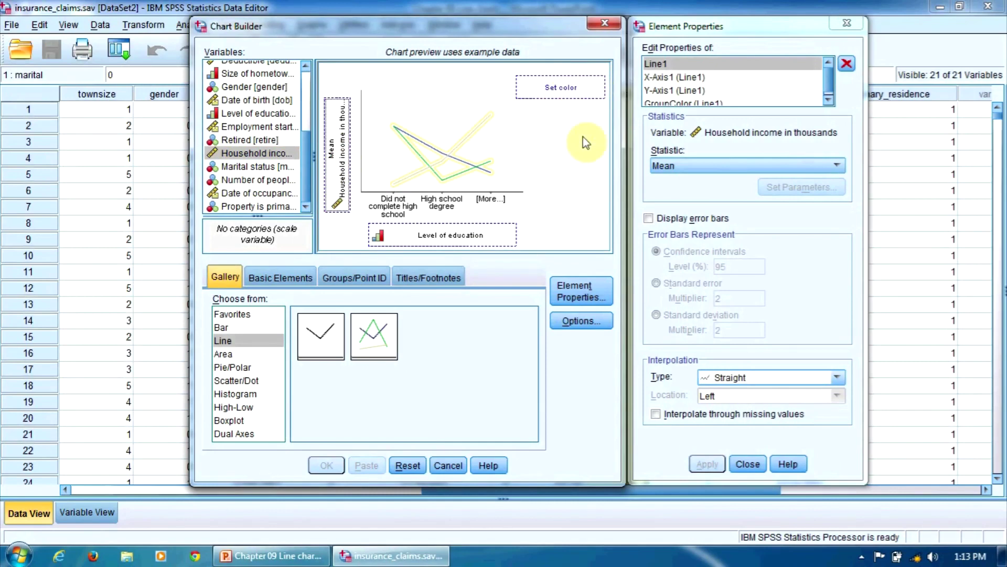
left_click(269, 165)
left_click_drag(268, 166, 542, 103)
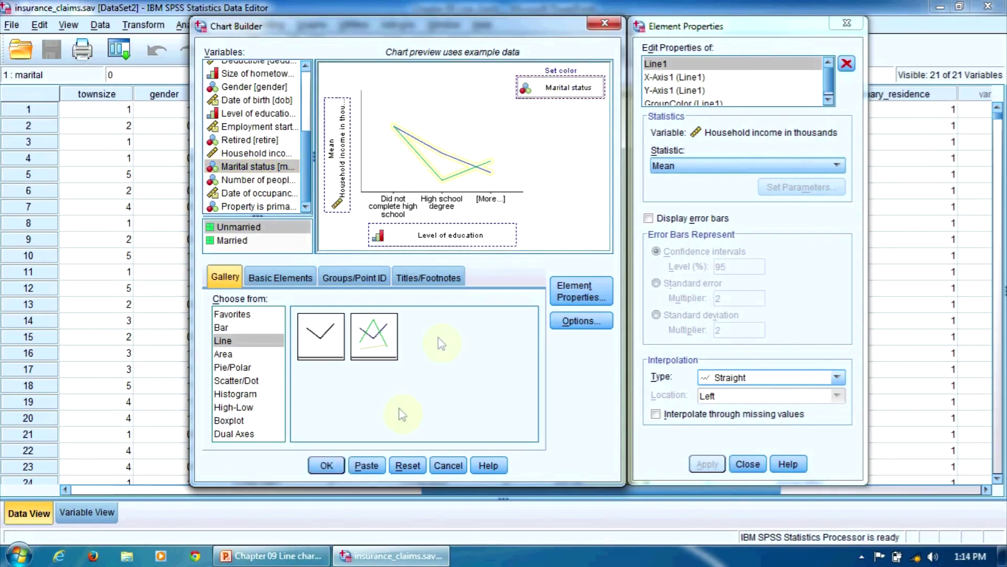
Step: Generate the income-by-education line chart with separate lines per marital status
left_click(326, 465)
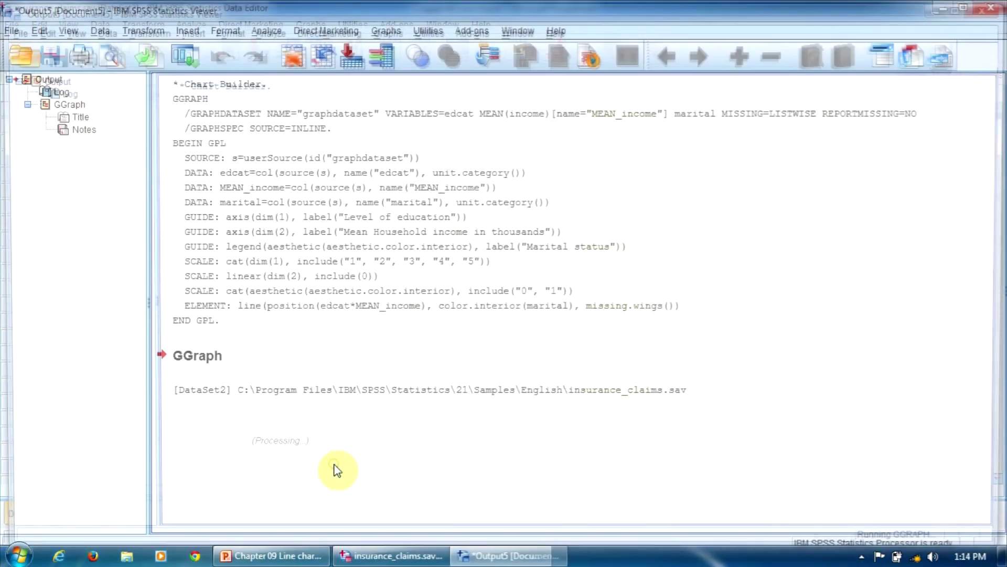